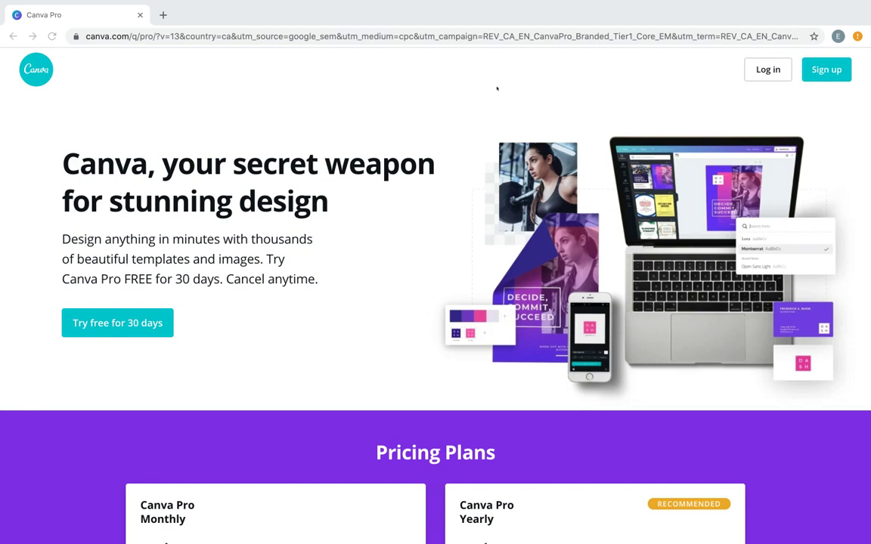
Sign up for Canva with the listed Google account and decline the Canva Pro trial for now
{"action": "scroll", "coordinate": [444, 151], "scroll_direction": "down", "scroll_amount": 3}
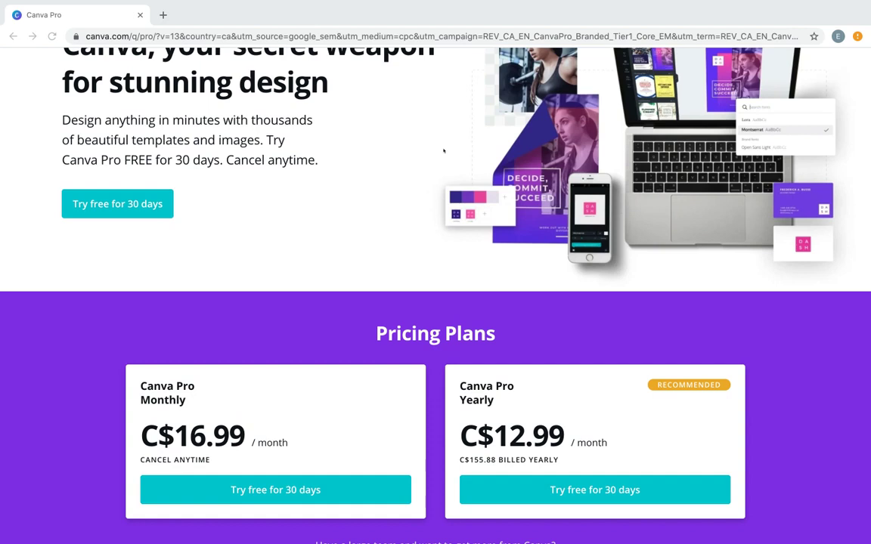
{"action": "scroll", "coordinate": [443, 151], "scroll_direction": "up", "scroll_amount": 3}
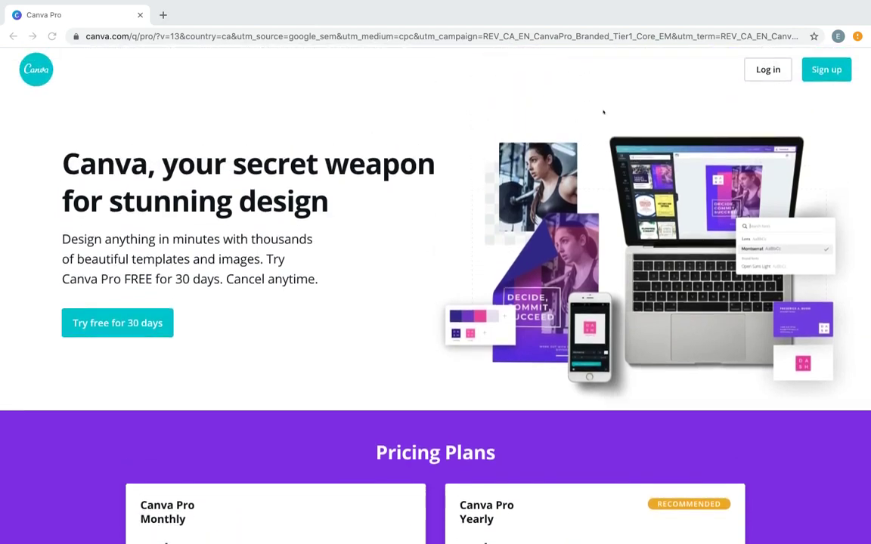
{"action": "left_click", "coordinate": [826, 70]}
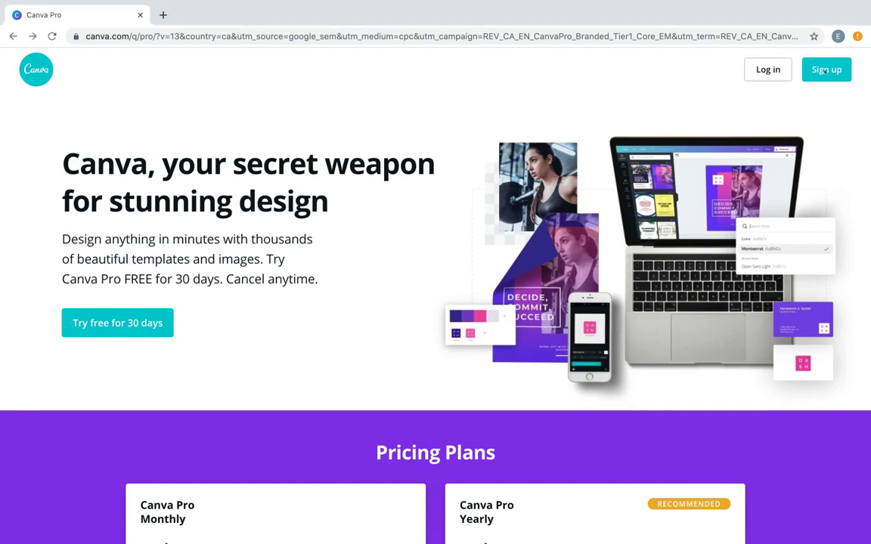
{"action": "left_click", "coordinate": [826, 69]}
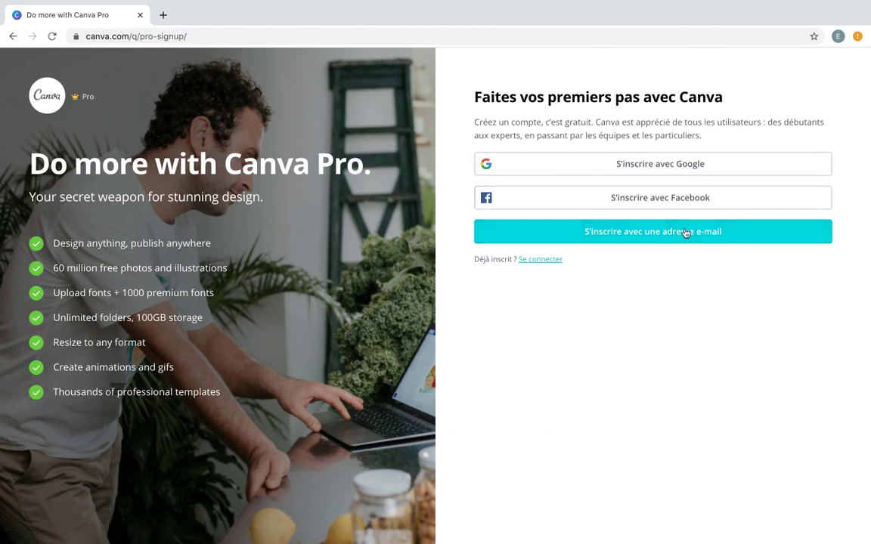
{"action": "left_click", "coordinate": [654, 166]}
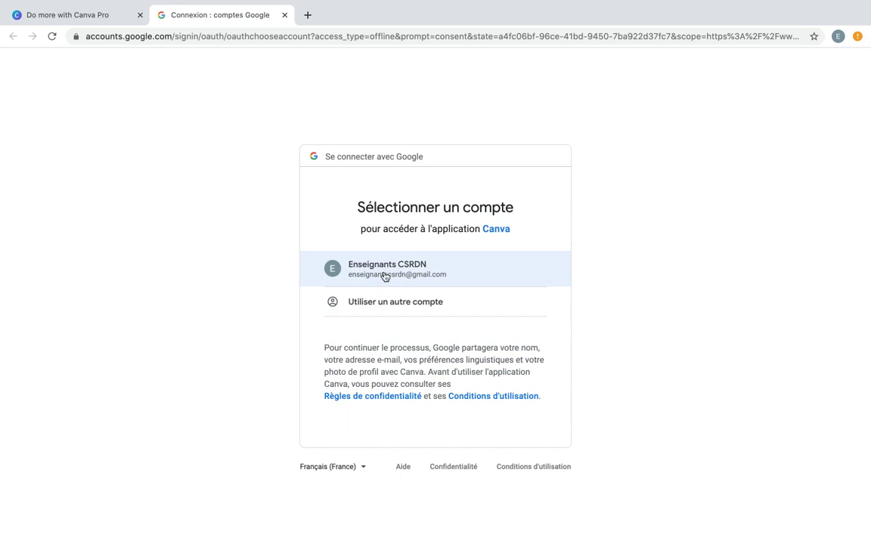
{"action": "left_click", "coordinate": [384, 272]}
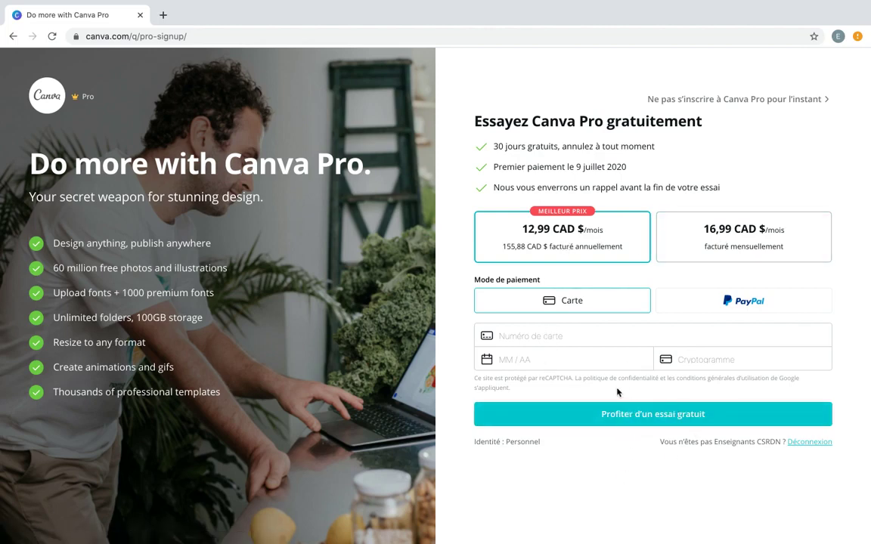
{"action": "left_click", "coordinate": [775, 103]}
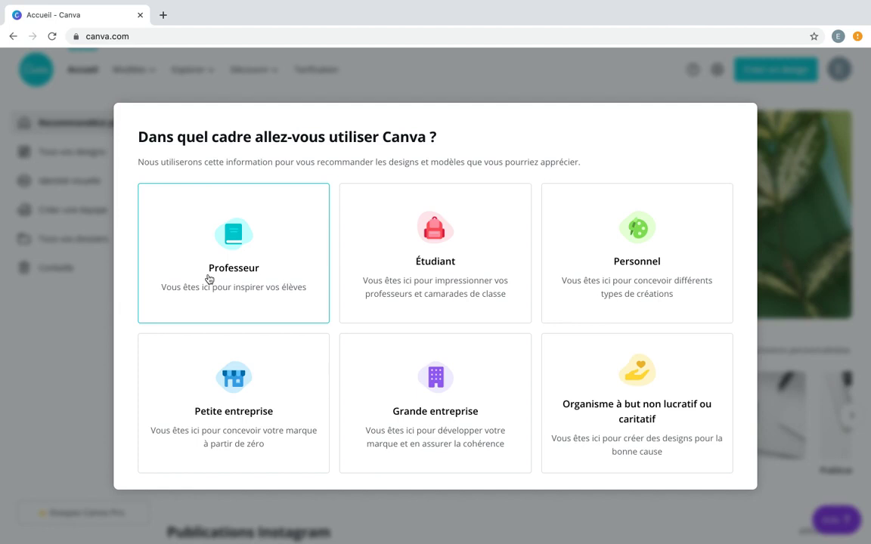
Set the intended use to Professeur, postponing the education validation and skipping the team invitations
{"action": "left_click", "coordinate": [261, 247]}
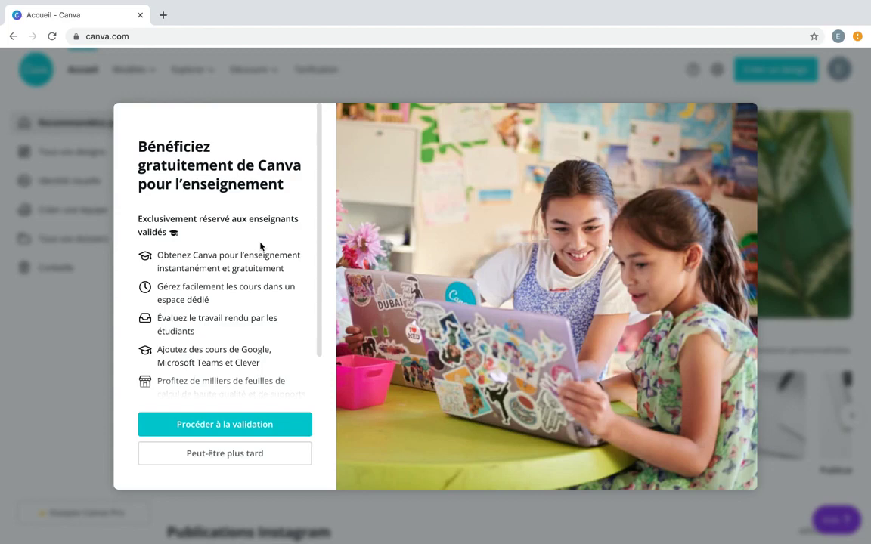
{"action": "scroll", "coordinate": [261, 247], "scroll_direction": "down", "scroll_amount": 2}
{"action": "scroll", "coordinate": [249, 186], "scroll_direction": "up", "scroll_amount": 2}
{"action": "scroll", "coordinate": [233, 210], "scroll_direction": "down", "scroll_amount": 2}
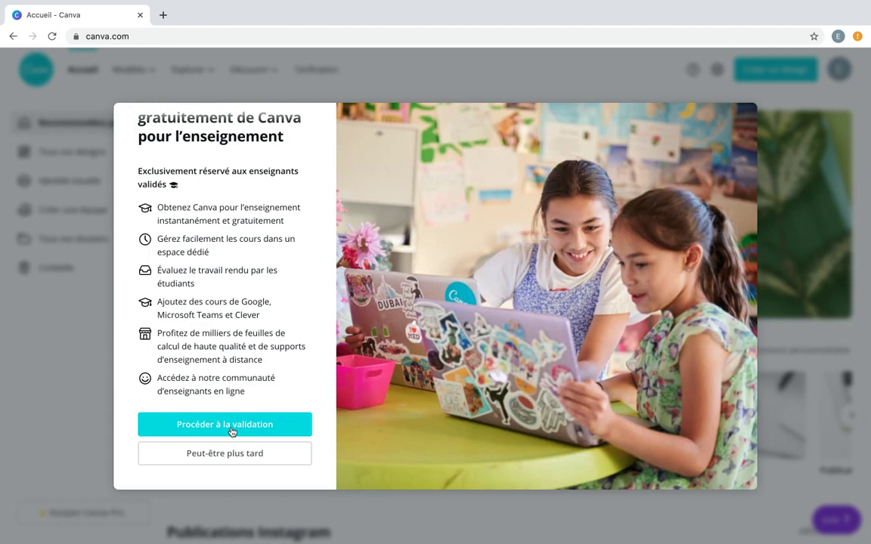
{"action": "left_click", "coordinate": [232, 455]}
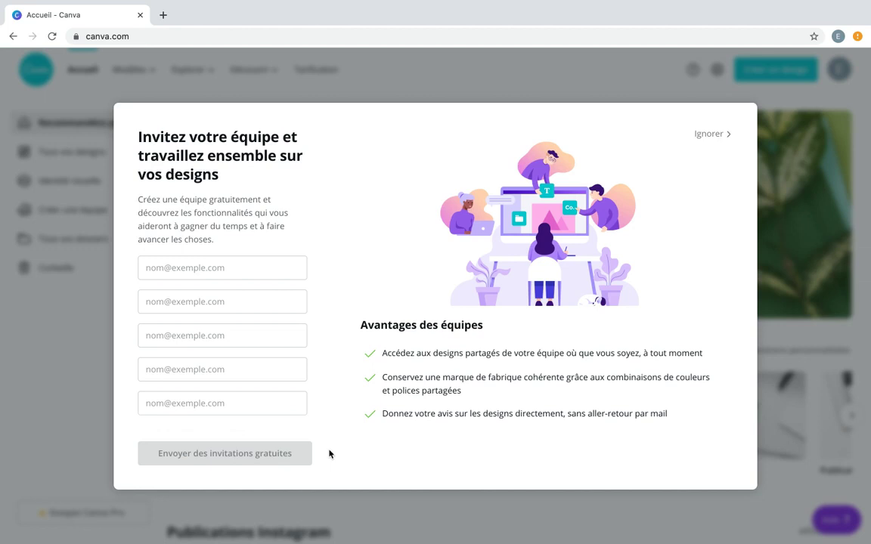
{"action": "left_click", "coordinate": [708, 135]}
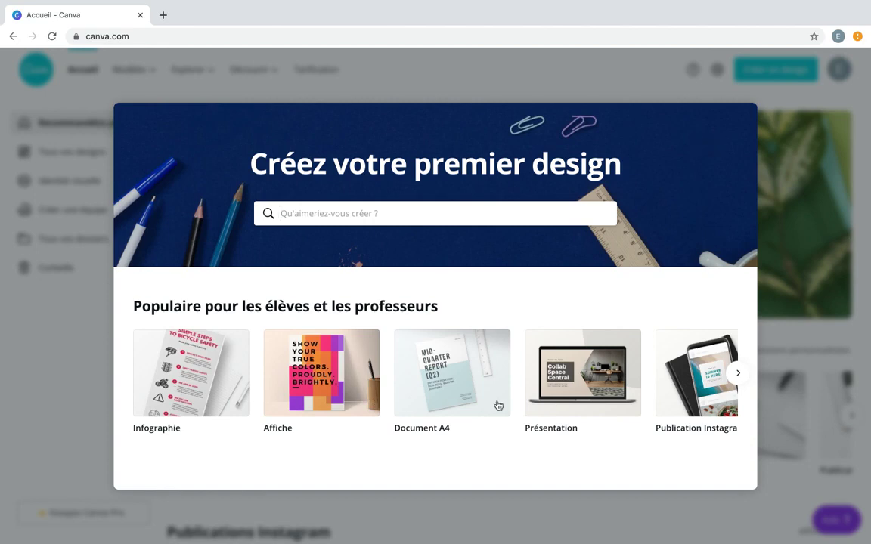
Create a first design of the Brochure type and dismiss the introductory template tip
{"action": "scroll", "coordinate": [551, 408], "scroll_direction": "right", "scroll_amount": 5}
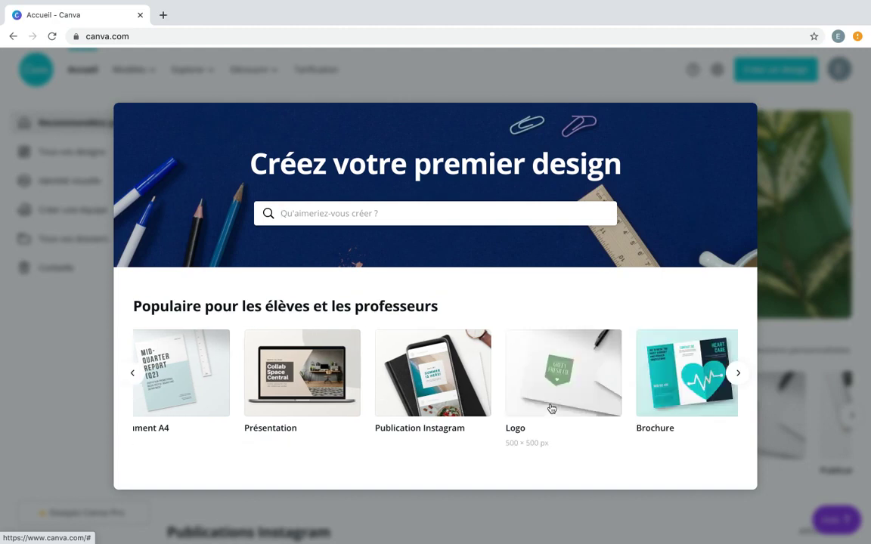
{"action": "scroll", "coordinate": [551, 408], "scroll_direction": "right", "scroll_amount": 1}
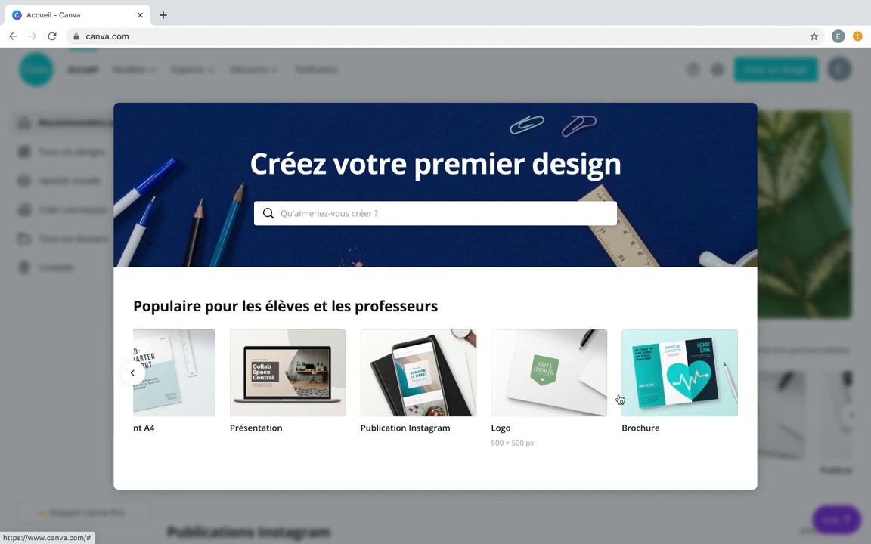
{"action": "left_click", "coordinate": [660, 392]}
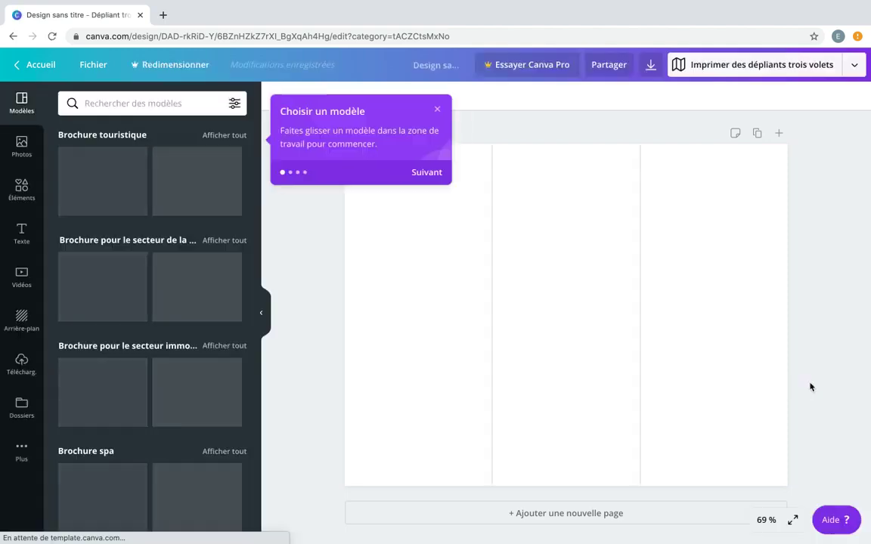
{"action": "left_click", "coordinate": [440, 108]}
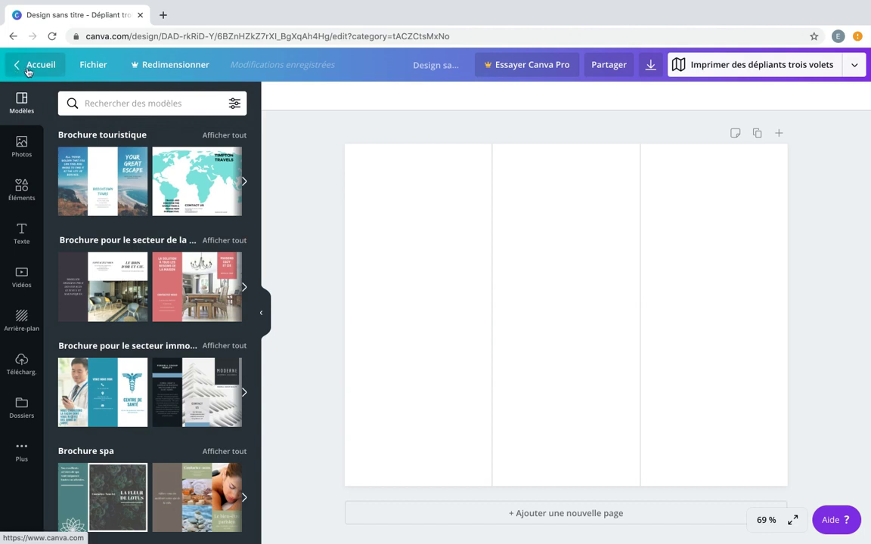
Examine the design's file options and the resize feature, and open the design title for editing
{"action": "left_click", "coordinate": [90, 73]}
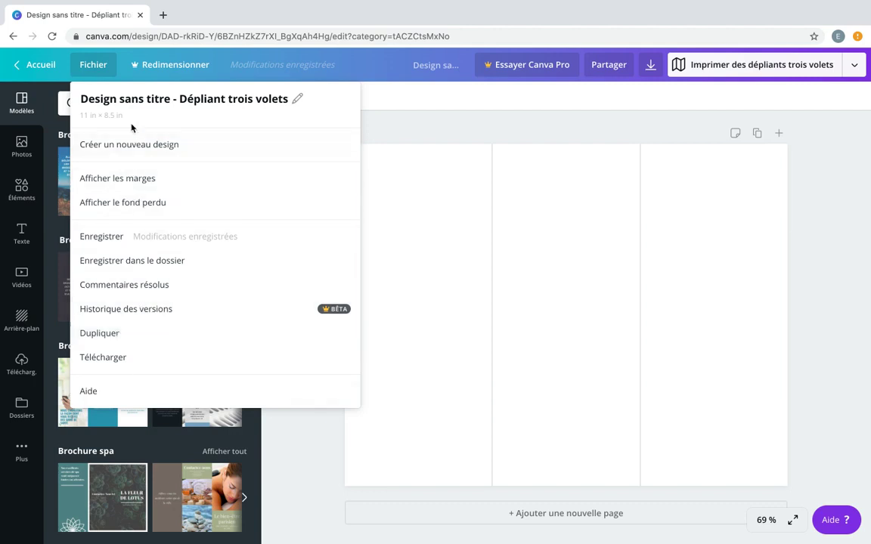
{"action": "left_click", "coordinate": [179, 66]}
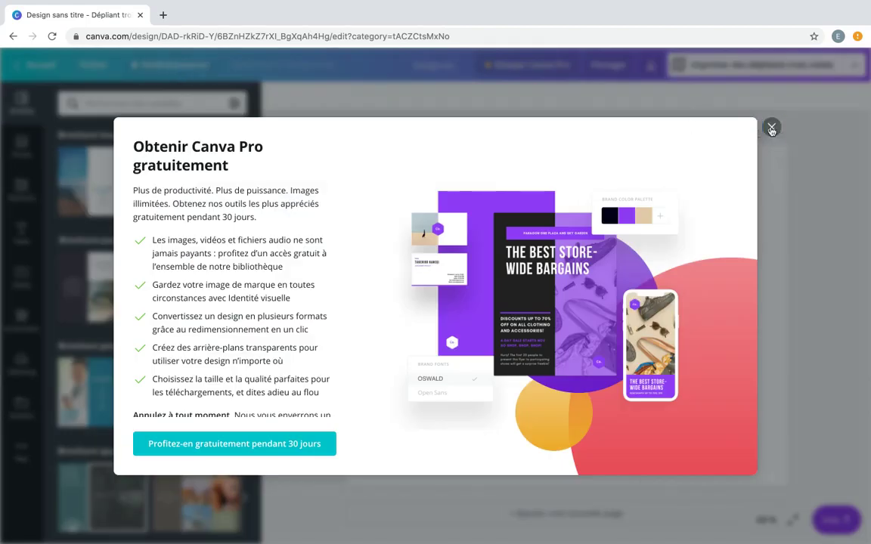
{"action": "left_click", "coordinate": [771, 129]}
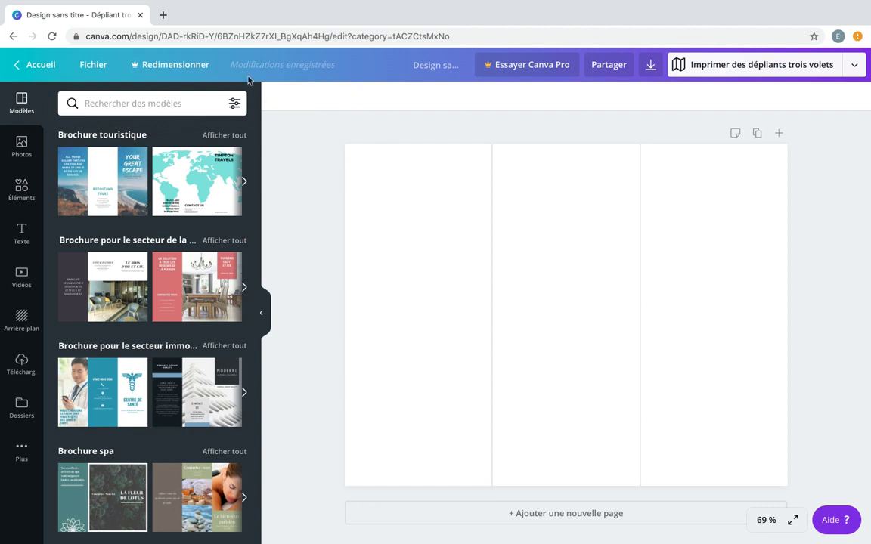
{"action": "left_click", "coordinate": [433, 67]}
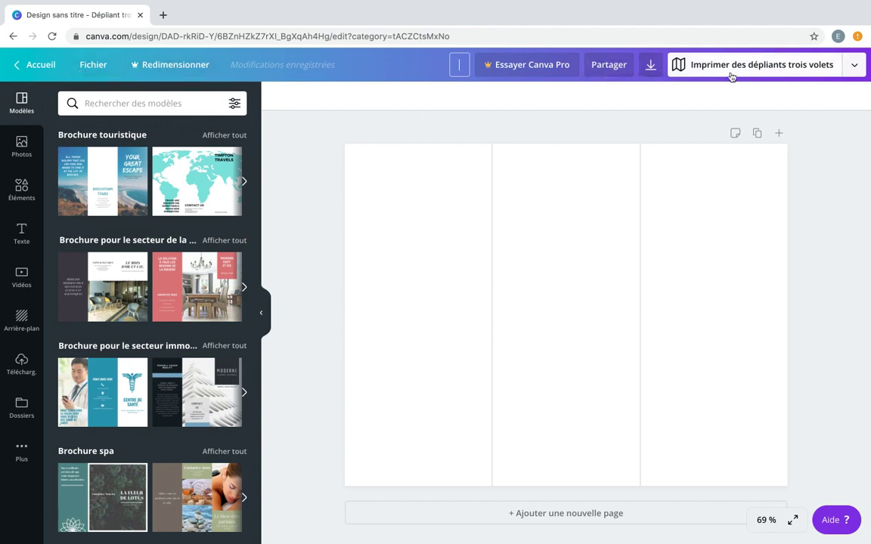
Examine the brochure's sharing options and its download settings
{"action": "left_click", "coordinate": [614, 74]}
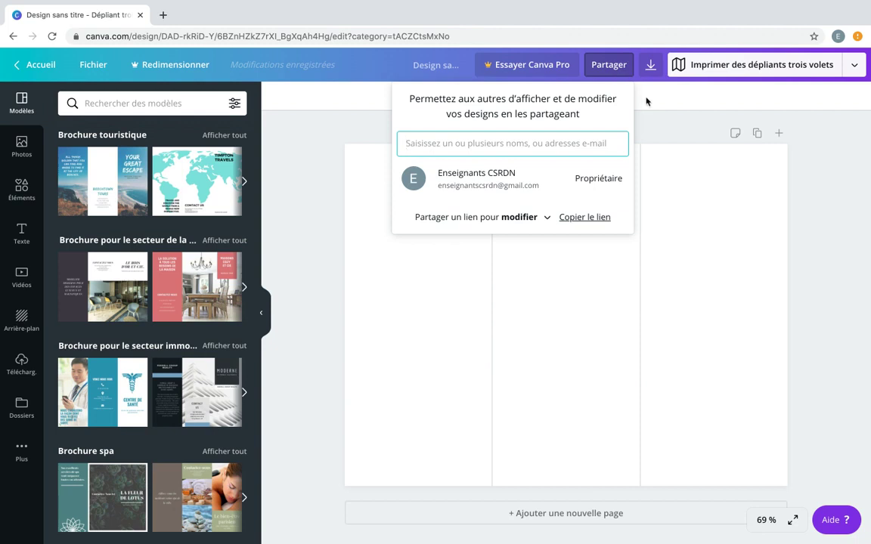
{"action": "left_click", "coordinate": [665, 113]}
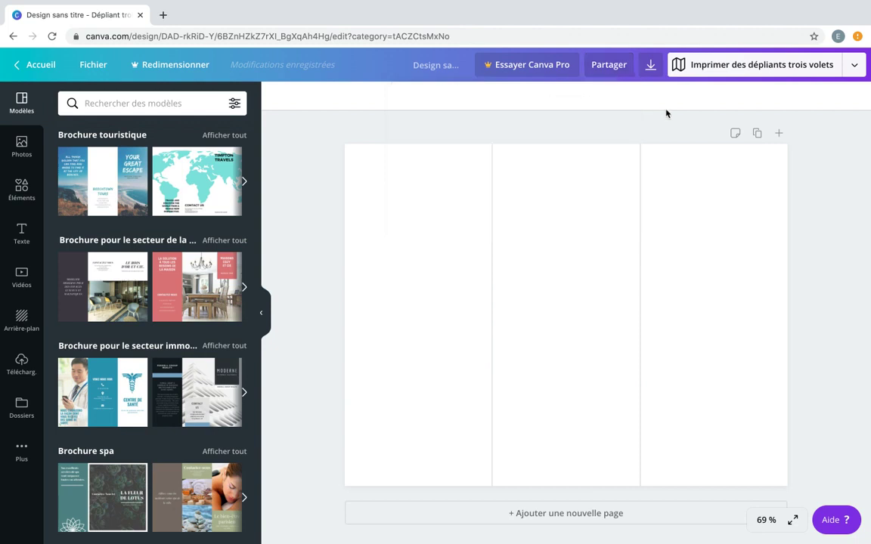
{"action": "left_click", "coordinate": [614, 75]}
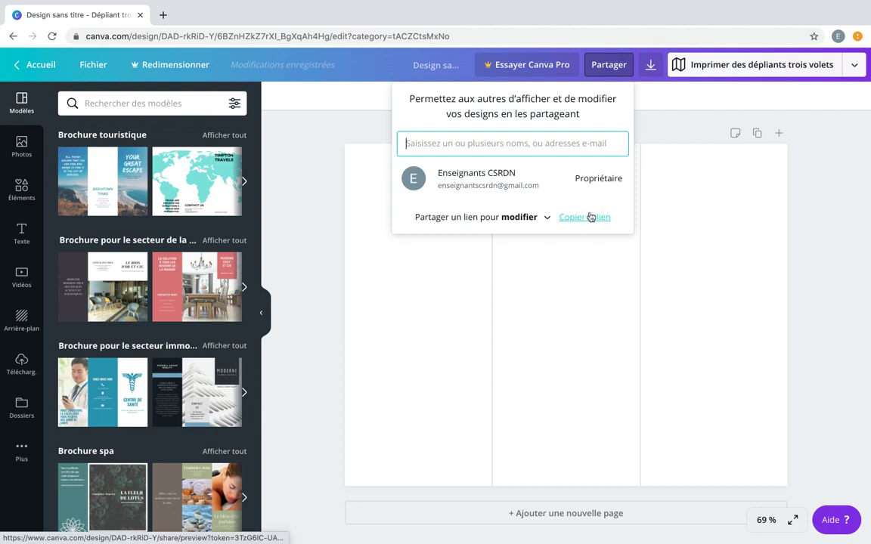
{"action": "left_click", "coordinate": [671, 126]}
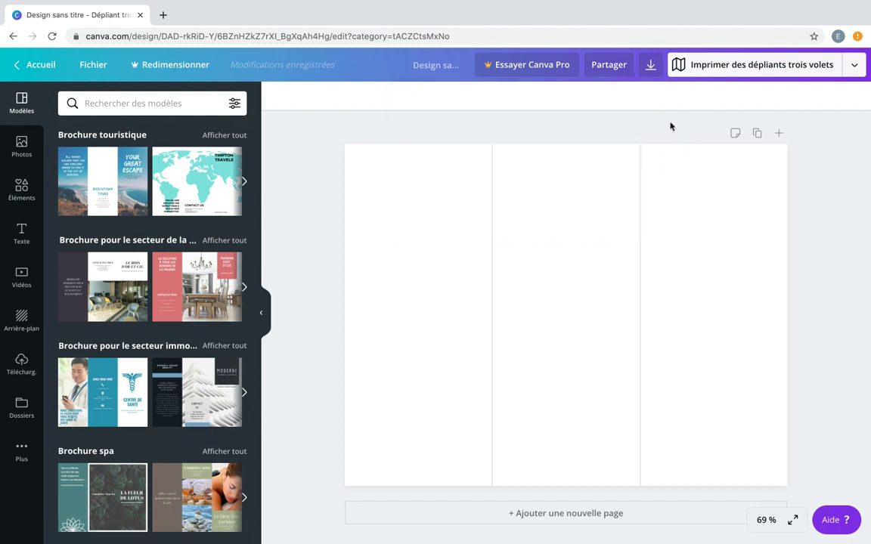
{"action": "left_click", "coordinate": [648, 68]}
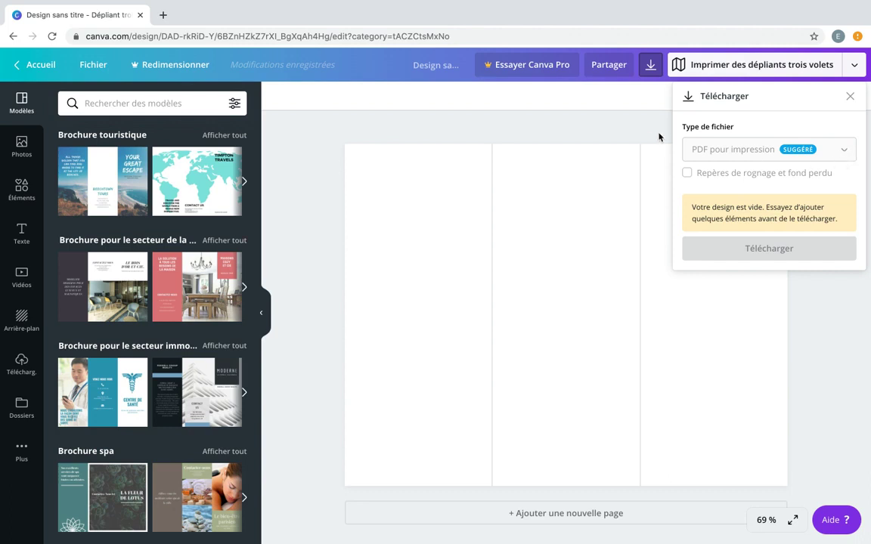
{"action": "left_click", "coordinate": [635, 133]}
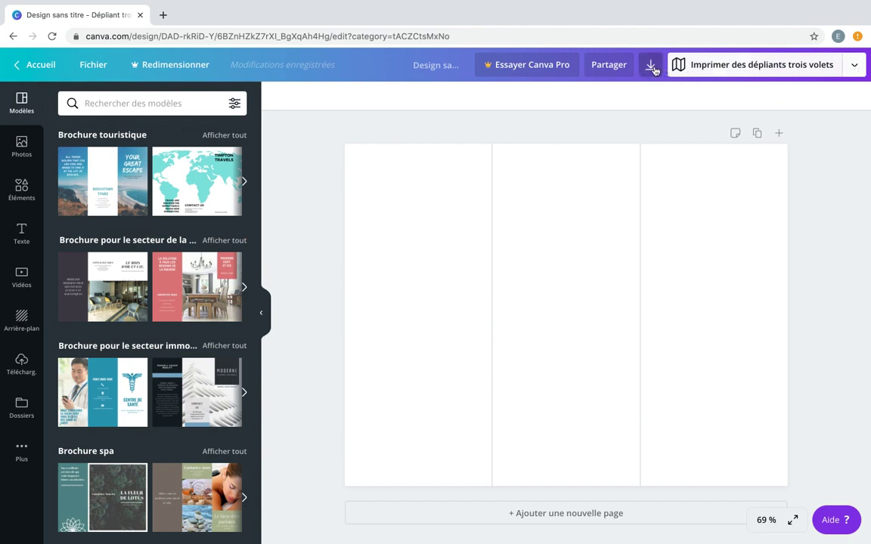
Browse the complete list of publishing and printing options for the brochure
{"action": "left_click", "coordinate": [854, 68]}
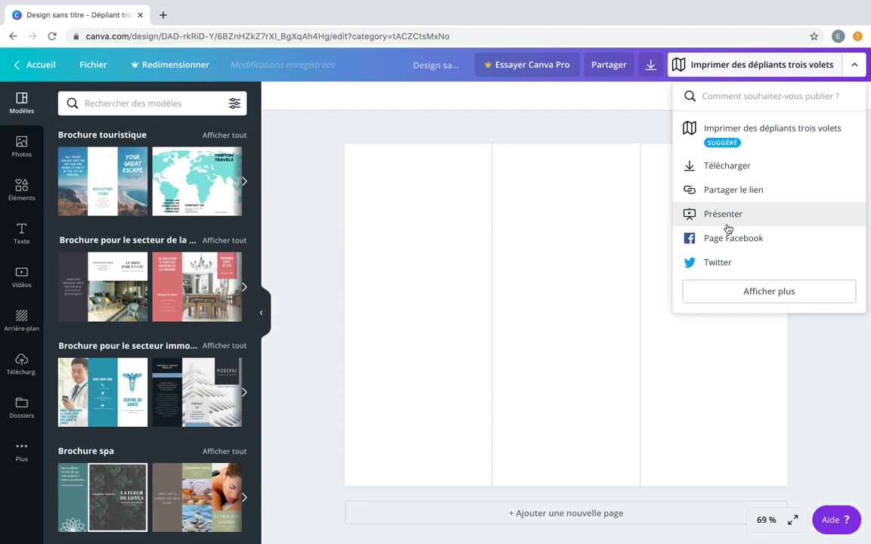
{"action": "left_click", "coordinate": [756, 301]}
{"action": "scroll", "coordinate": [757, 303], "scroll_direction": "down", "scroll_amount": 5}
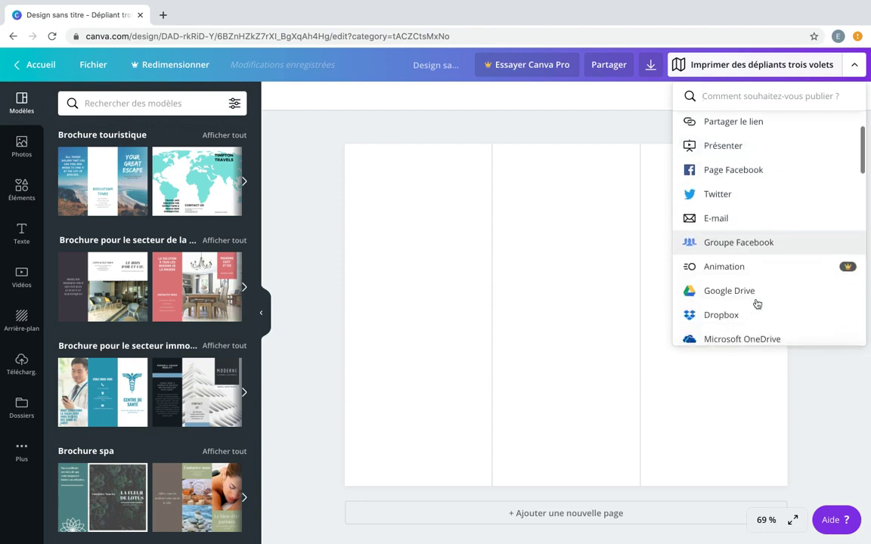
{"action": "scroll", "coordinate": [757, 303], "scroll_direction": "down", "scroll_amount": 3}
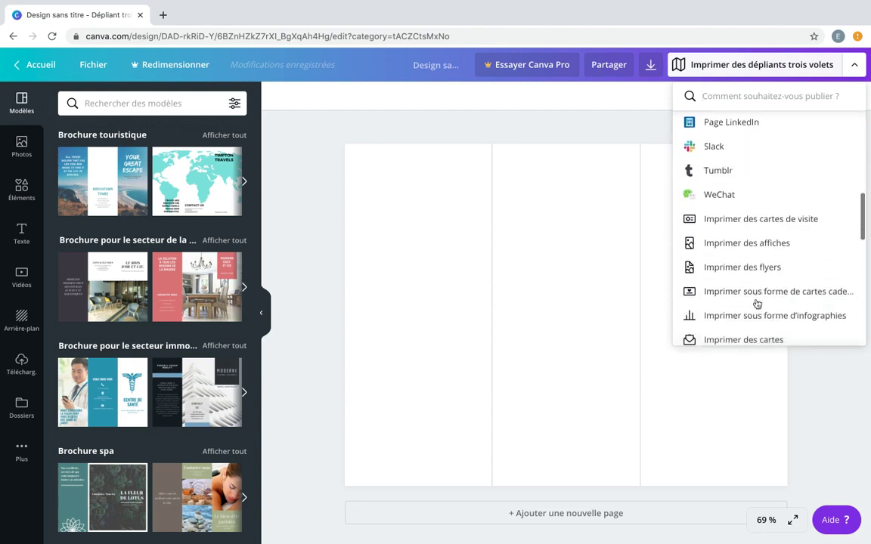
{"action": "scroll", "coordinate": [756, 306], "scroll_direction": "up", "scroll_amount": 6}
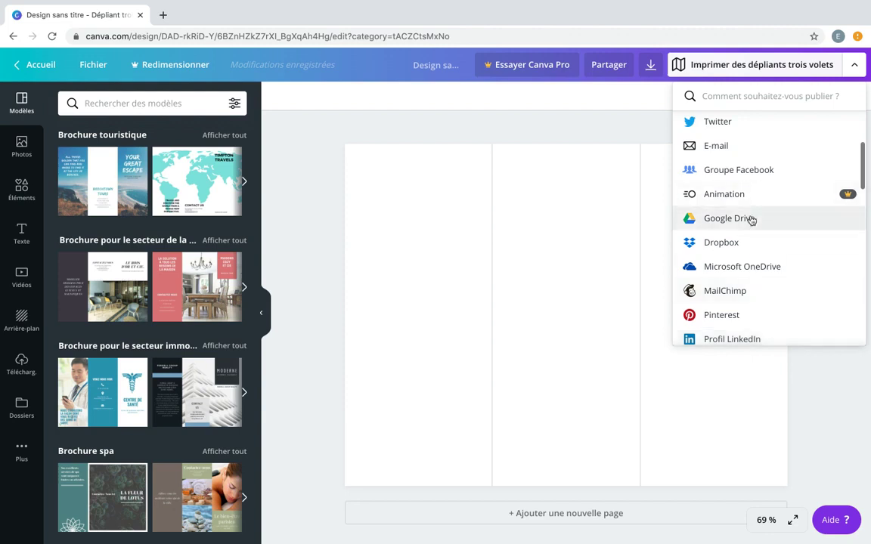
{"action": "scroll", "coordinate": [780, 286], "scroll_direction": "down", "scroll_amount": 3}
{"action": "scroll", "coordinate": [779, 286], "scroll_direction": "down", "scroll_amount": 6}
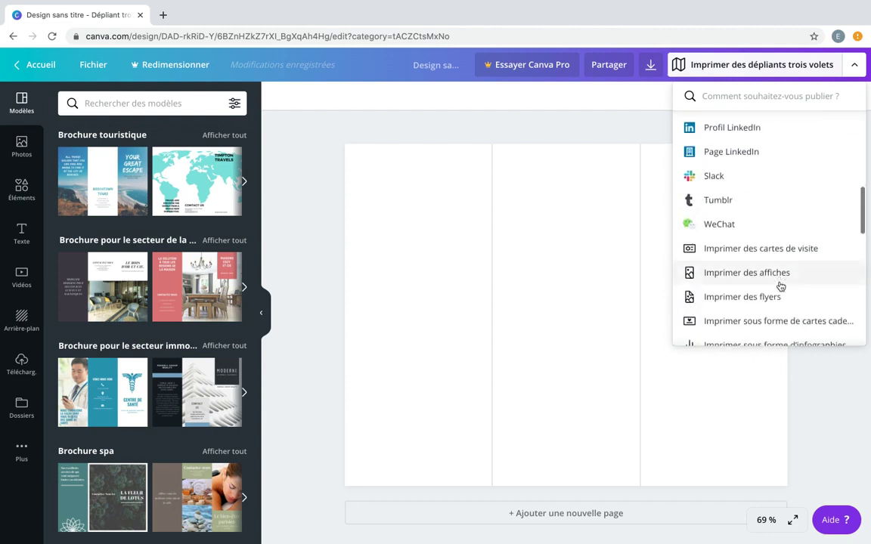
{"action": "scroll", "coordinate": [780, 286], "scroll_direction": "up", "scroll_amount": 10}
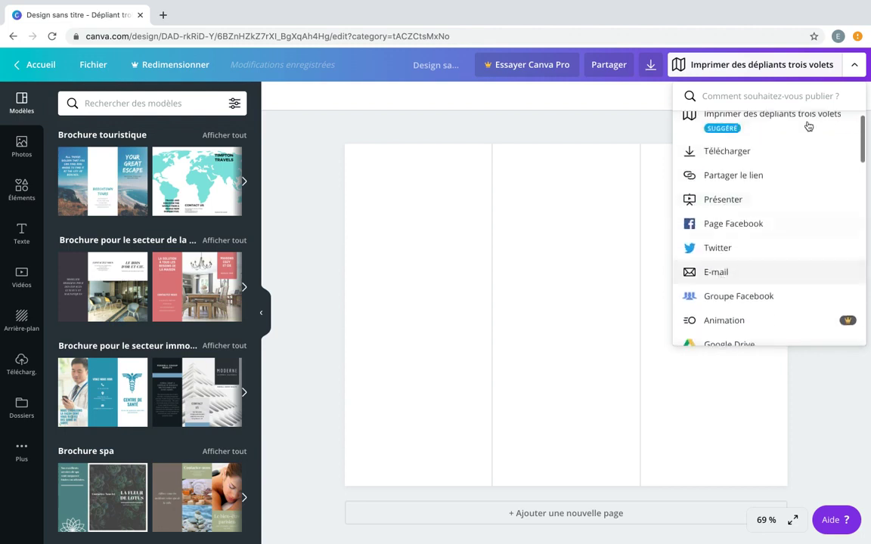
{"action": "left_click", "coordinate": [541, 135]}
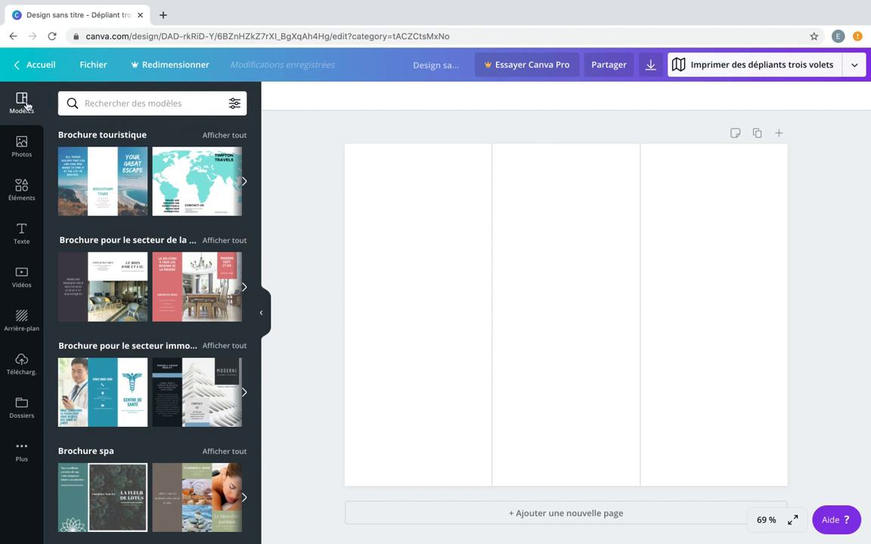
Apply the cover page of the Blue Beach Photo Travel Trifold Brochure template to the blank page and select its background
{"action": "left_click", "coordinate": [103, 189]}
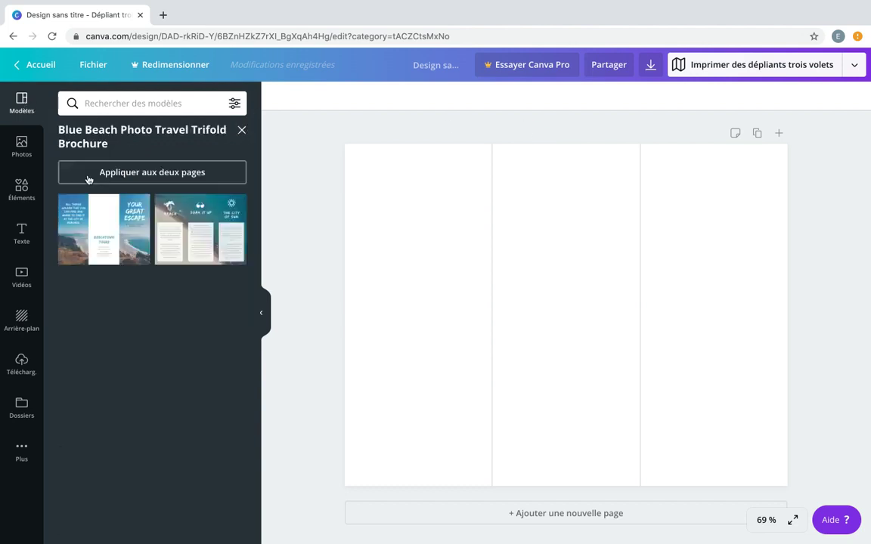
{"action": "left_click", "coordinate": [117, 248]}
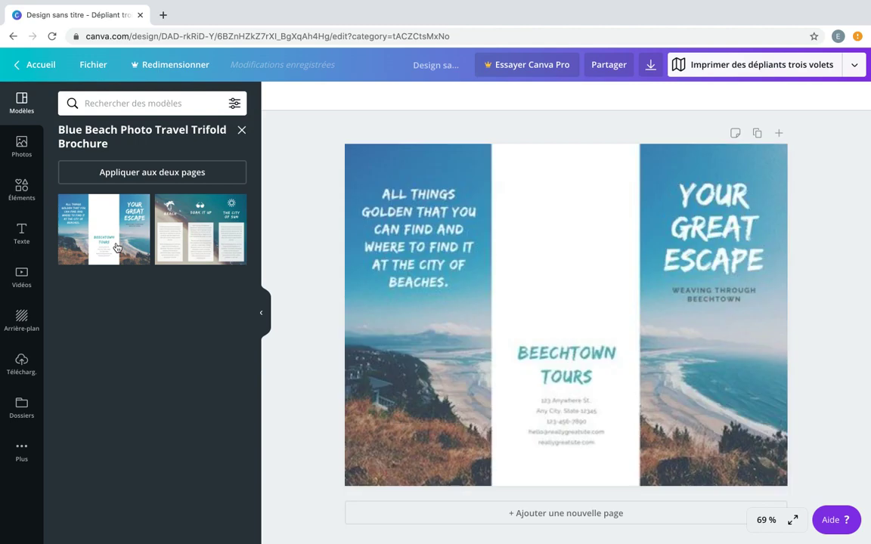
{"action": "left_click", "coordinate": [396, 330]}
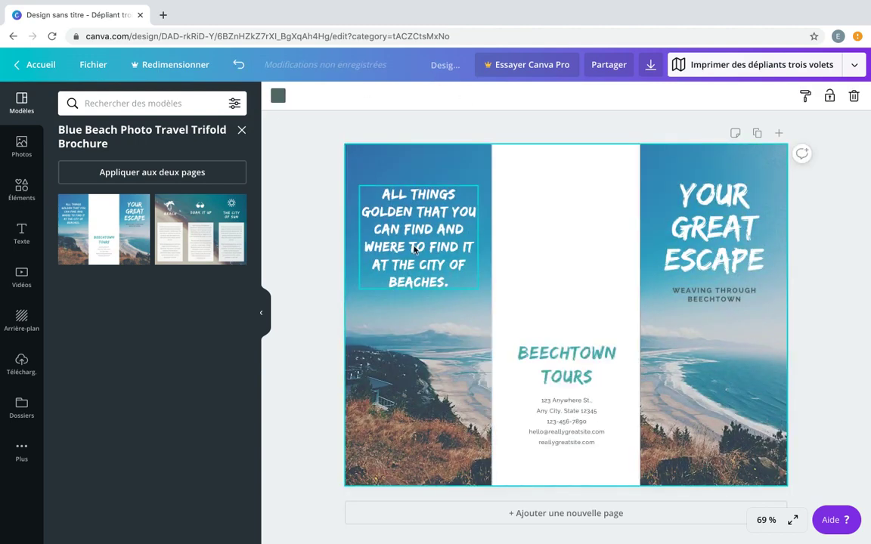
Browse the stock photo library and the design elements, including grids, shapes, frames, stickers, charts, gradients and lines
{"action": "left_click", "coordinate": [22, 147]}
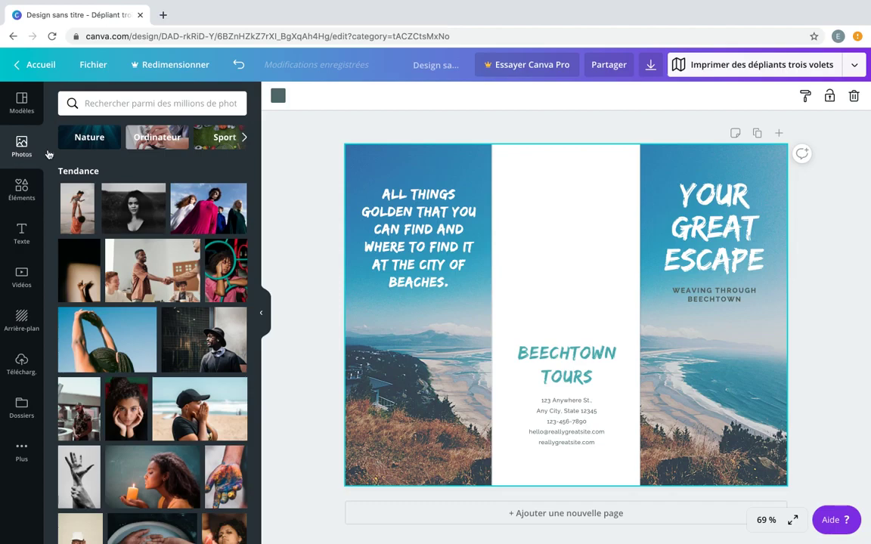
{"action": "scroll", "coordinate": [172, 349], "scroll_direction": "down", "scroll_amount": 15}
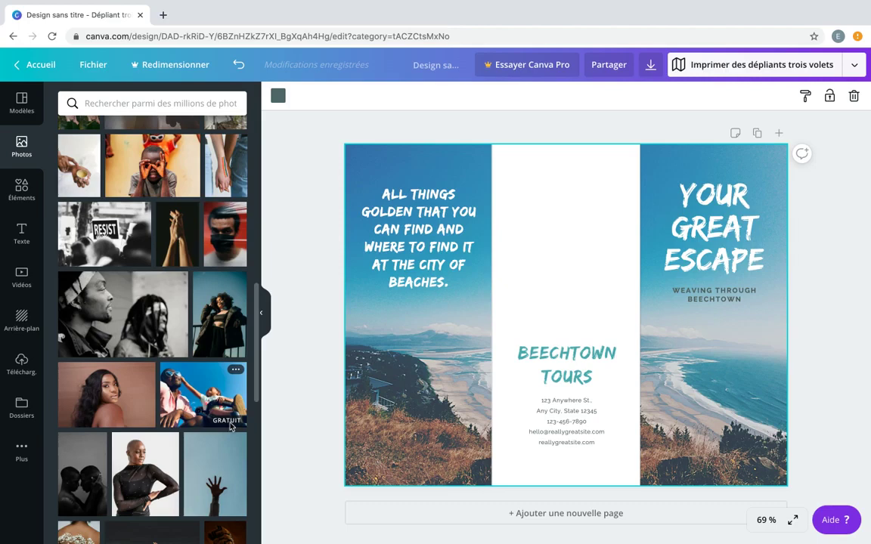
{"action": "left_click", "coordinate": [26, 198]}
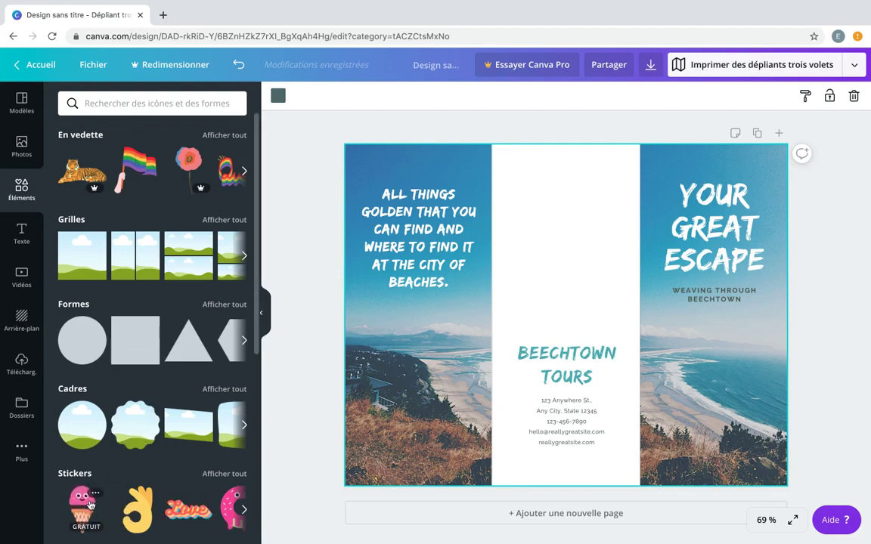
{"action": "scroll", "coordinate": [90, 505], "scroll_direction": "down", "scroll_amount": 3}
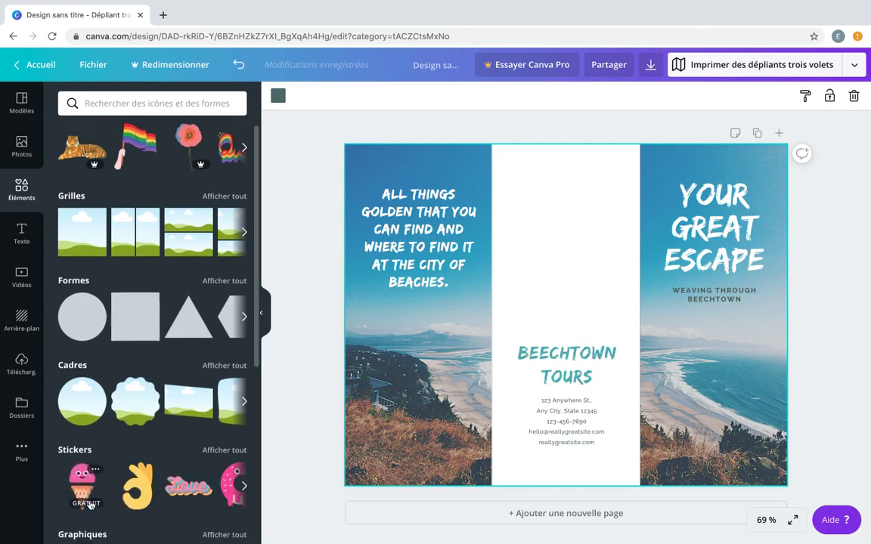
{"action": "scroll", "coordinate": [90, 505], "scroll_direction": "down", "scroll_amount": 1}
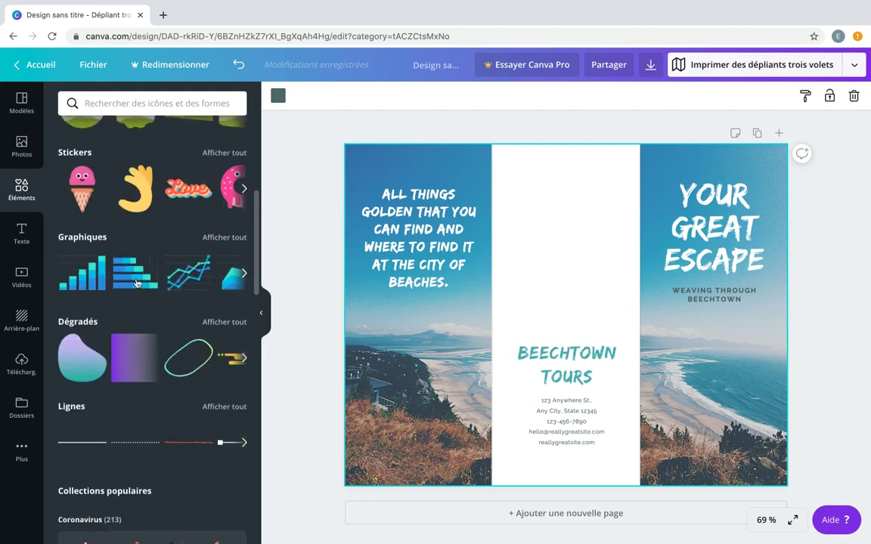
{"action": "scroll", "coordinate": [140, 425], "scroll_direction": "down", "scroll_amount": 1}
{"action": "scroll", "coordinate": [140, 425], "scroll_direction": "up", "scroll_amount": 5}
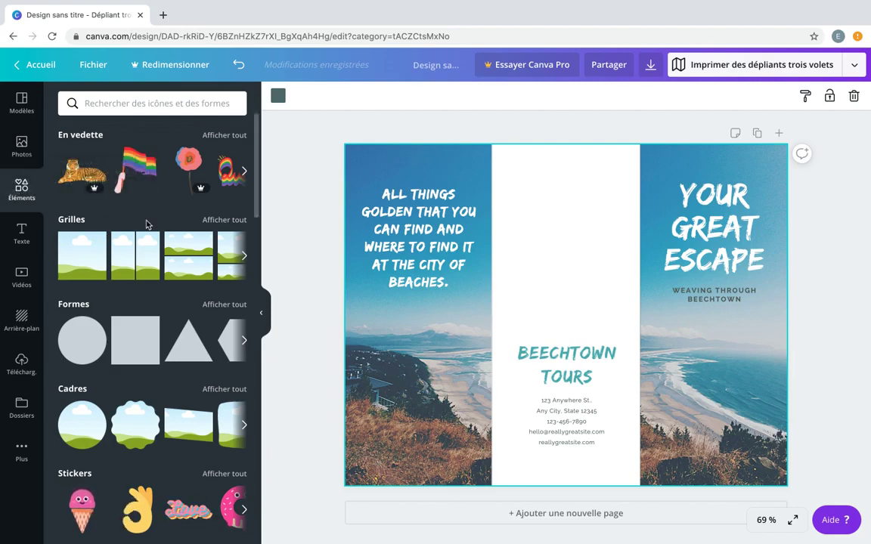
Browse the text styles and font combinations, as well as the stock videos by category
{"action": "left_click", "coordinate": [15, 242]}
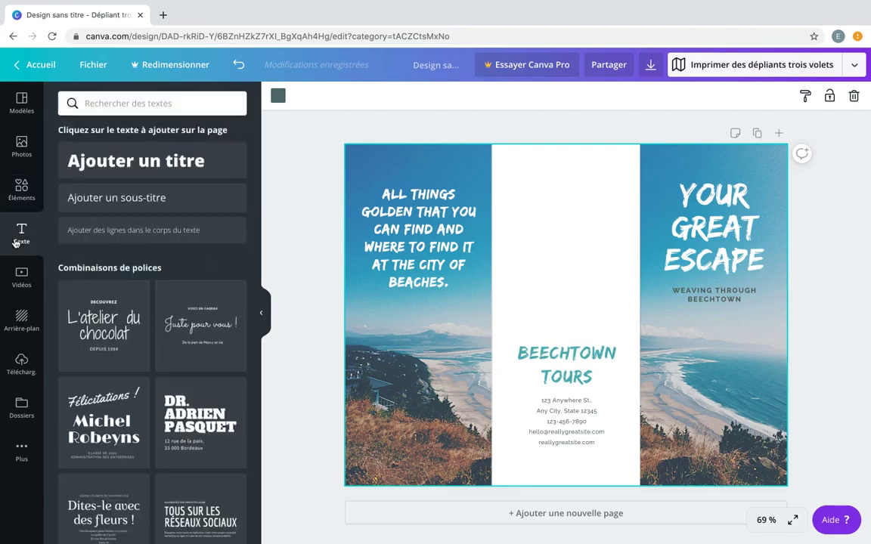
{"action": "scroll", "coordinate": [150, 444], "scroll_direction": "down", "scroll_amount": 10}
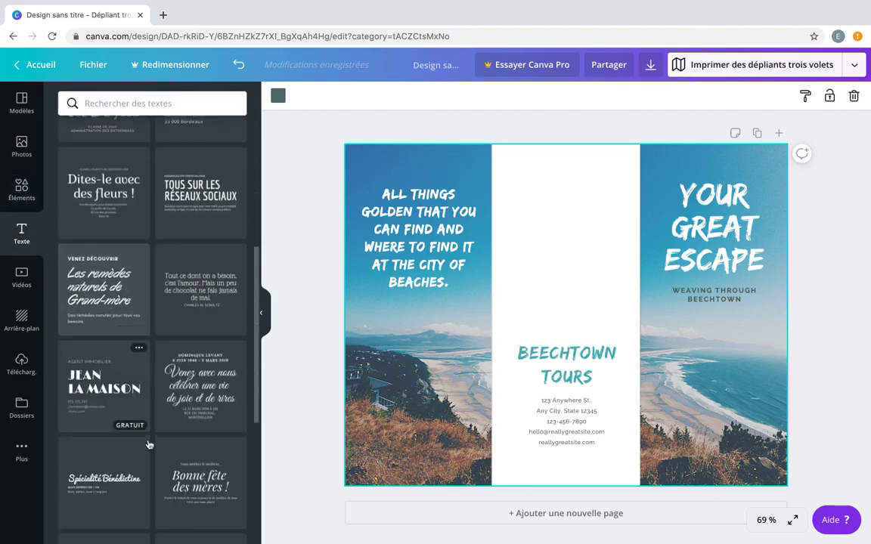
{"action": "scroll", "coordinate": [150, 445], "scroll_direction": "down", "scroll_amount": 1}
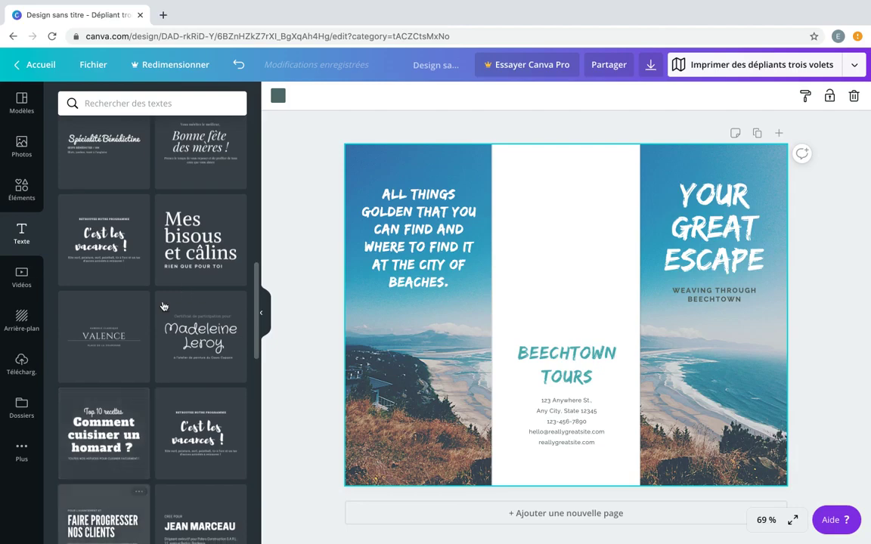
{"action": "left_click", "coordinate": [13, 292]}
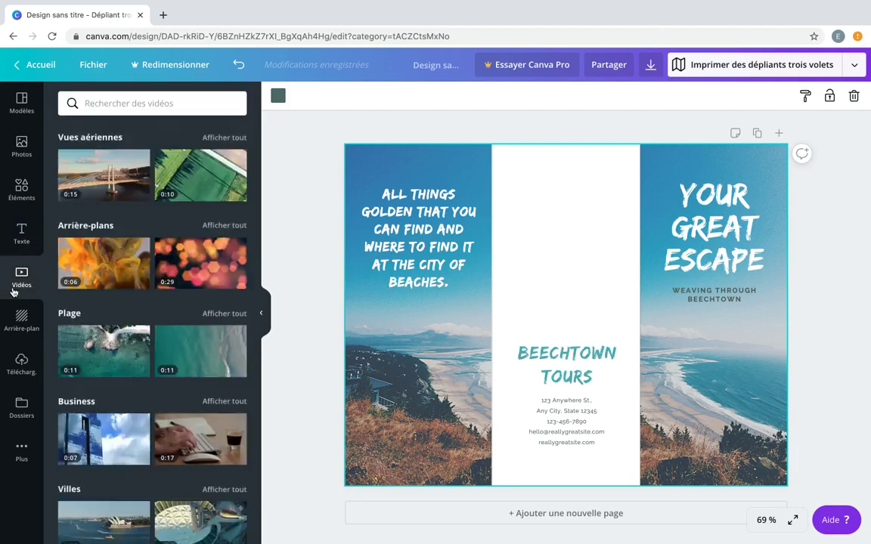
{"action": "scroll", "coordinate": [151, 423], "scroll_direction": "down", "scroll_amount": 5}
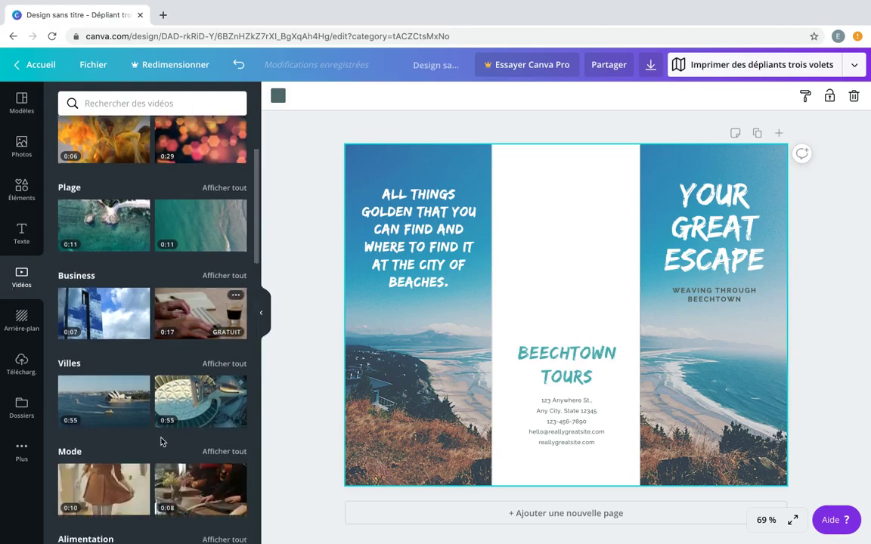